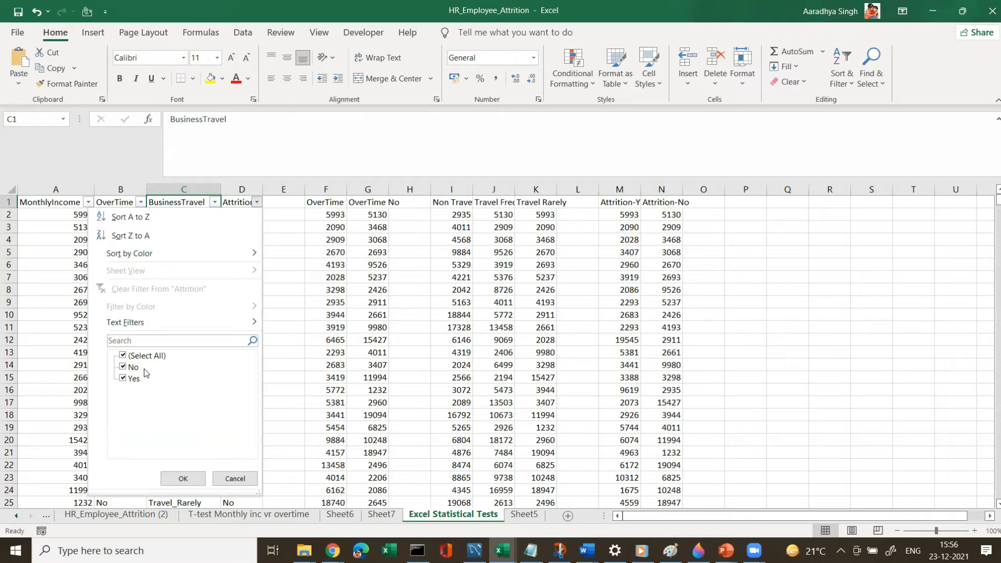
Close the open filter list and examine the OverTime Yes and OverTime No income columns.
click(281, 208)
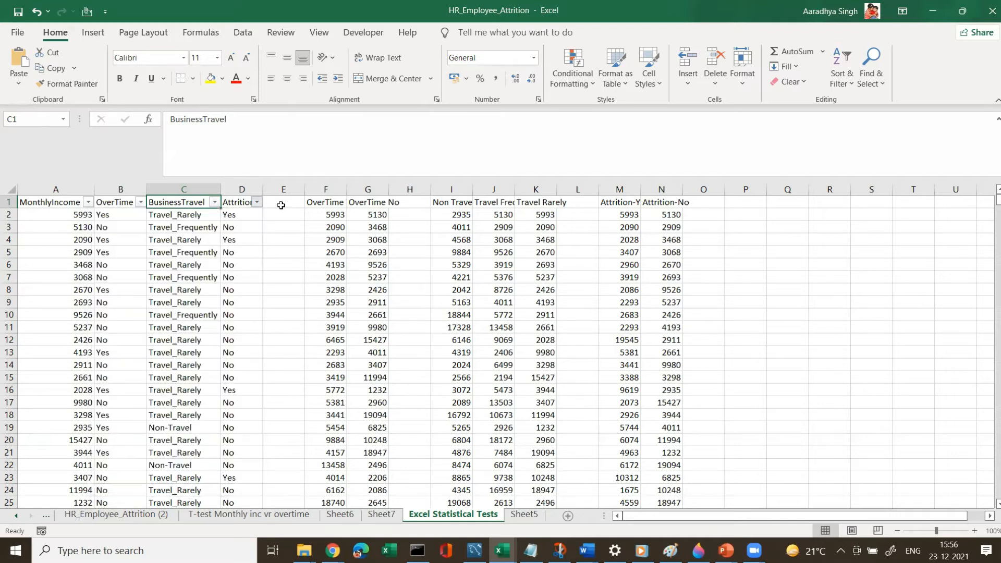
click(104, 201)
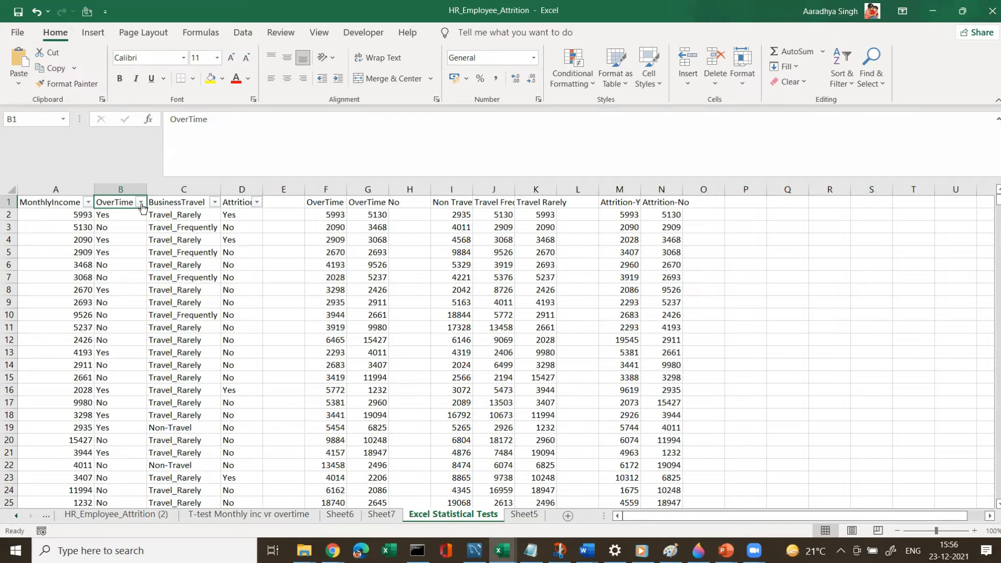
drag(321, 189, 368, 189)
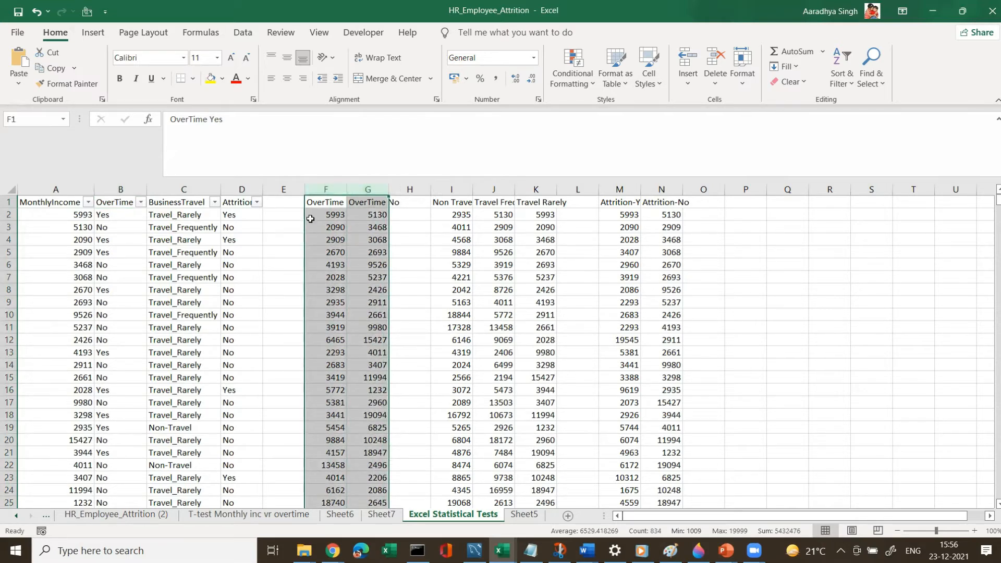
click(320, 203)
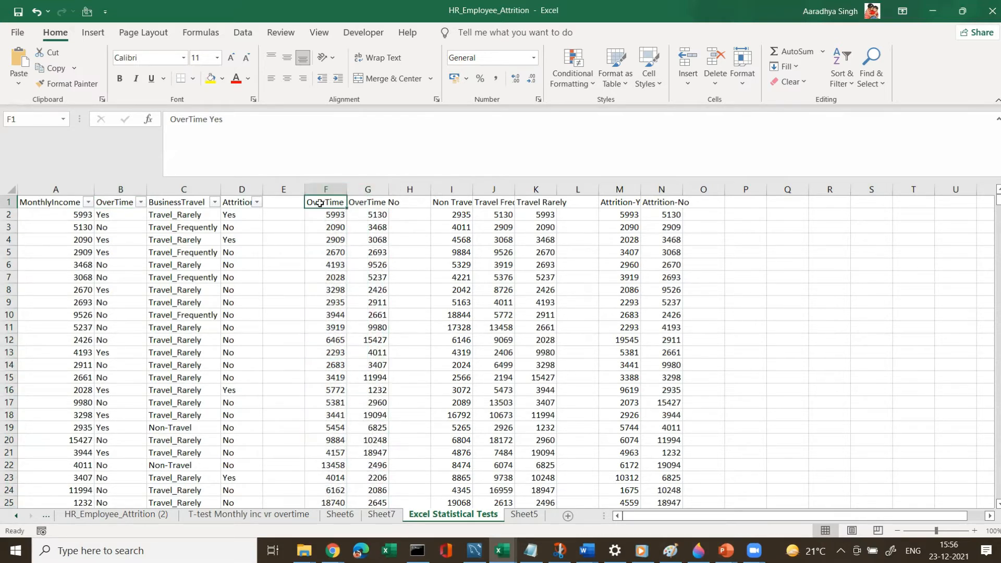
click(365, 213)
click(366, 203)
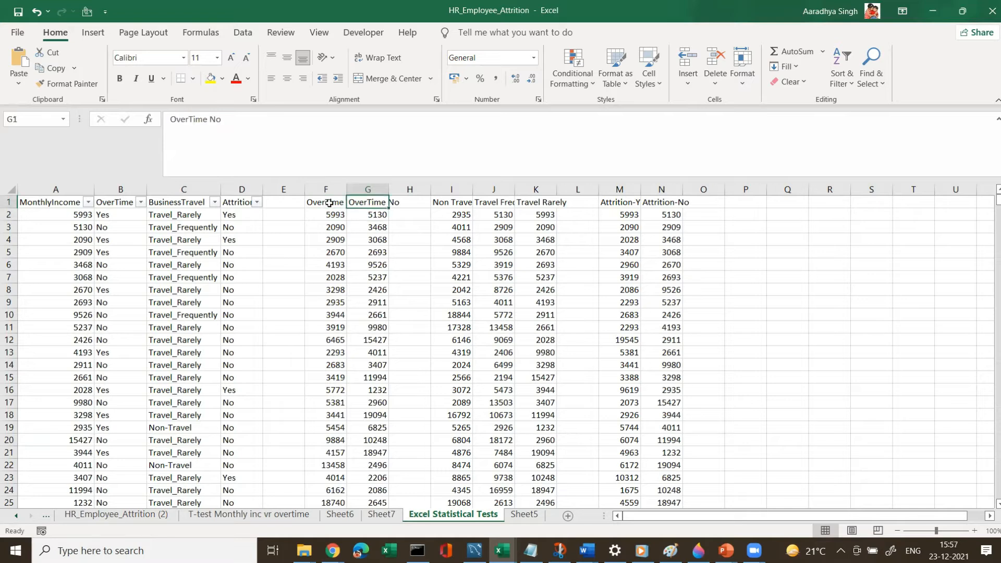
Filter the OverTime column to show only the Yes rows.
click(133, 202)
click(141, 203)
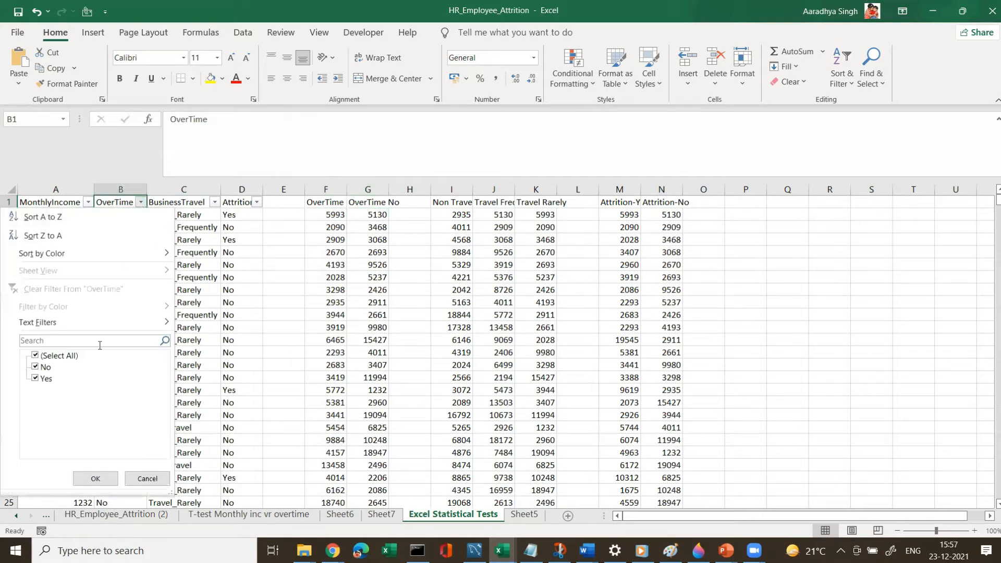
click(35, 355)
click(35, 379)
click(93, 478)
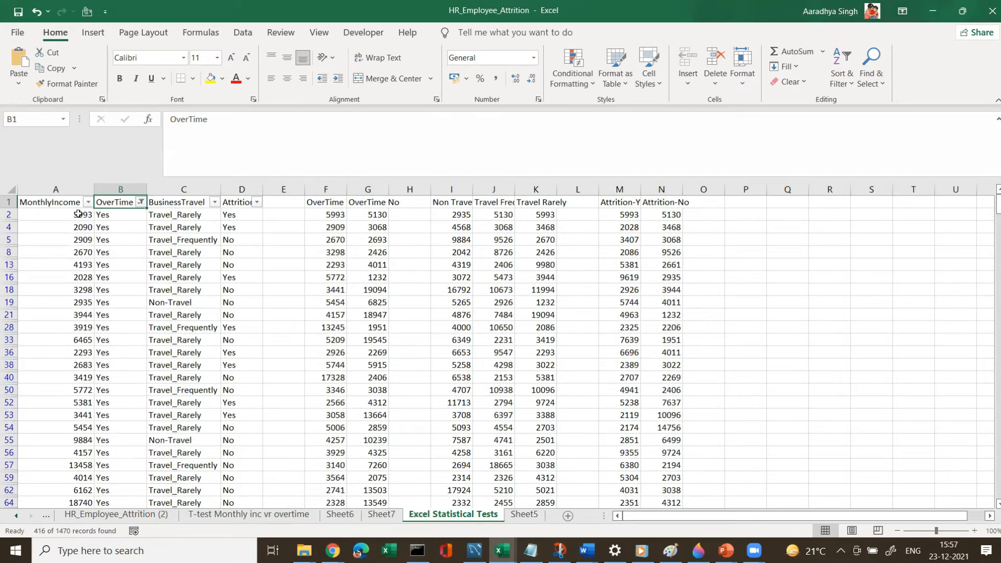
Change the OverTime filter to show only the No rows.
click(321, 215)
click(141, 204)
click(141, 204)
click(38, 369)
click(36, 379)
click(95, 478)
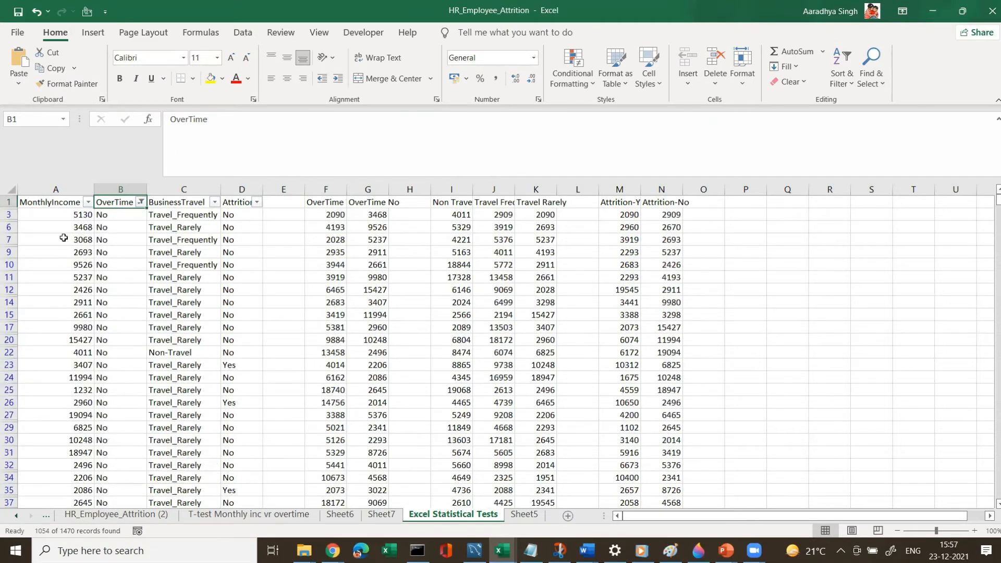
Clear the OverTime filter so all rows are shown again.
click(65, 215)
click(365, 204)
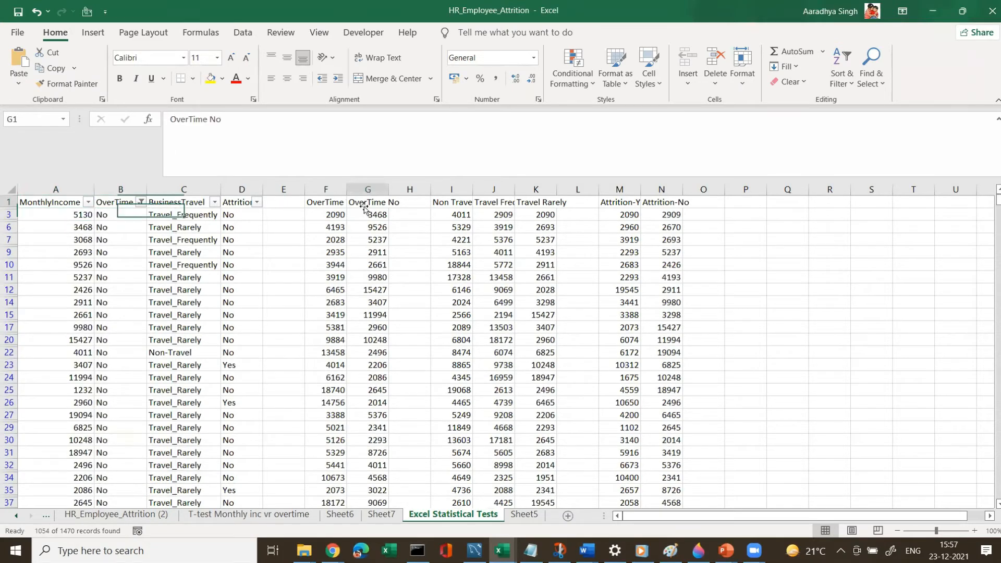
click(128, 202)
click(140, 202)
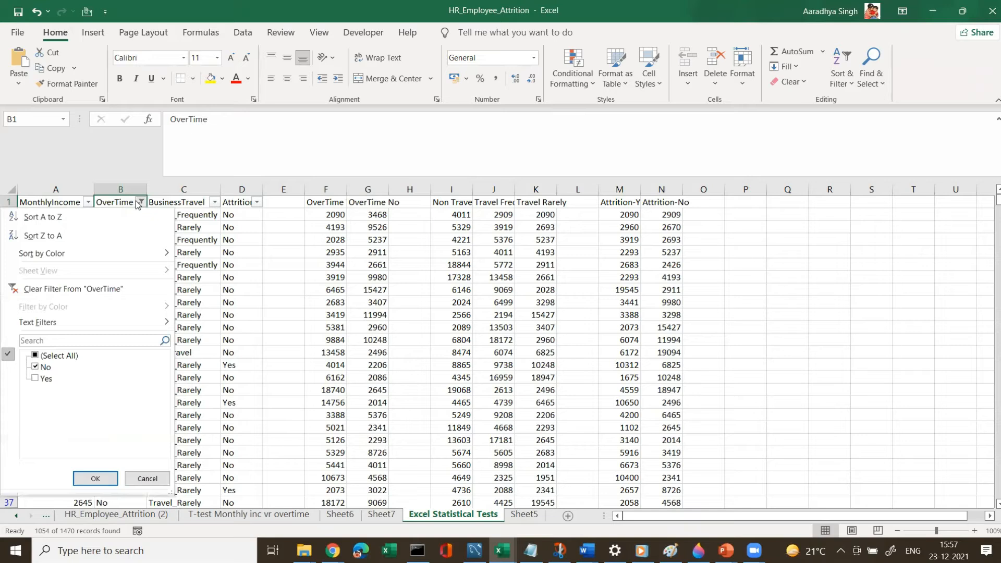
click(55, 355)
click(99, 478)
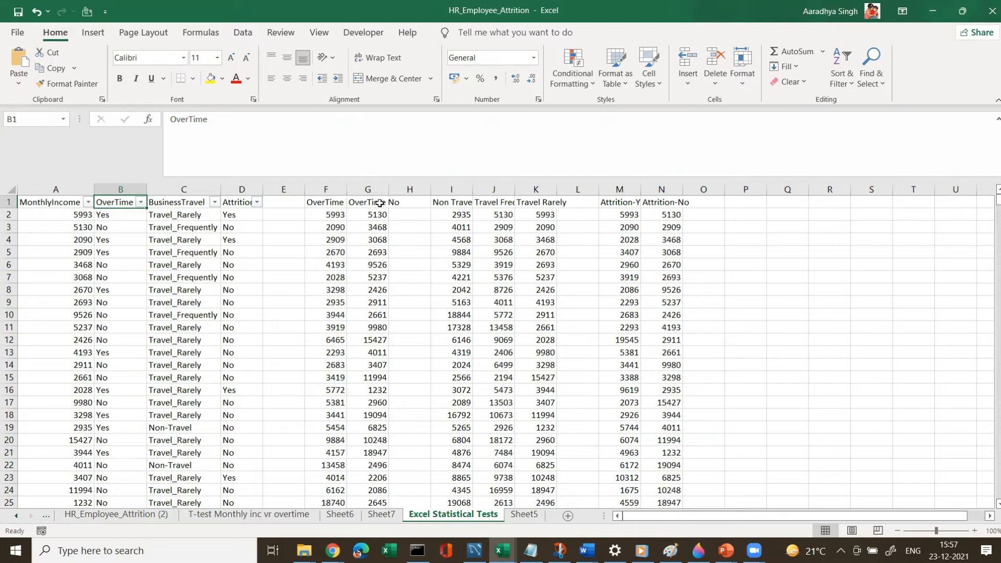
Open Data Analysis and choose t-Test: Two-Sample Assuming Unequal Variances.
click(243, 34)
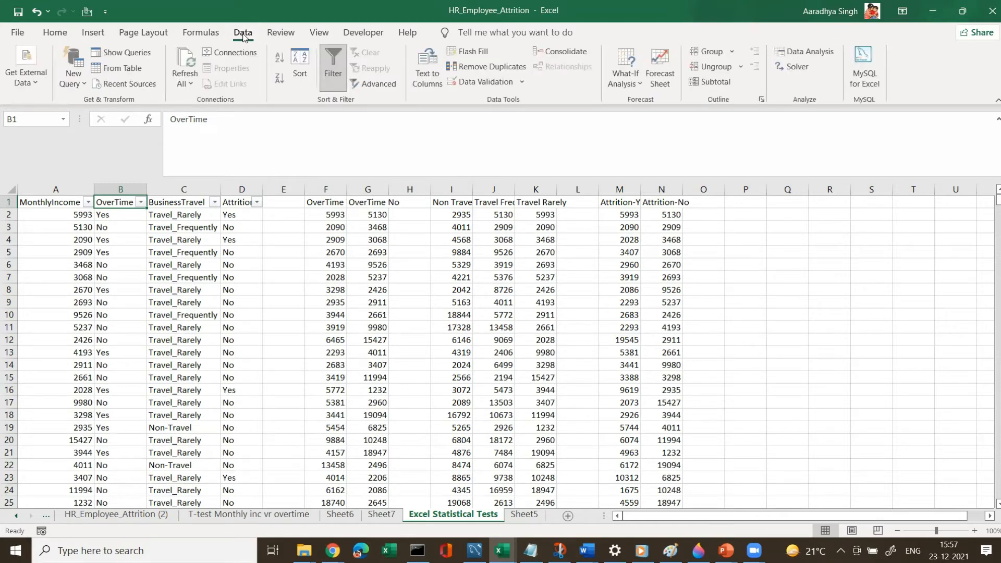
click(831, 52)
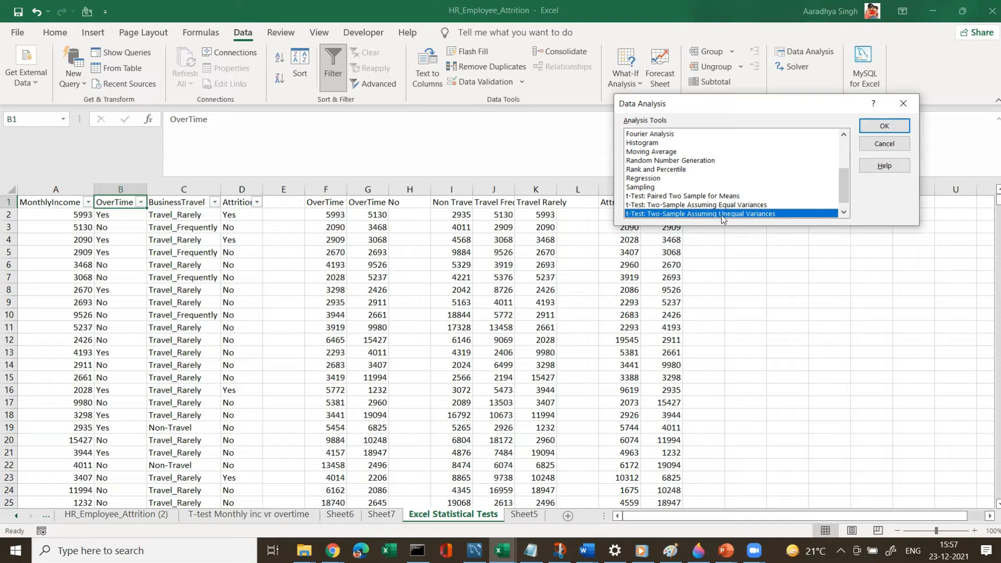
click(882, 129)
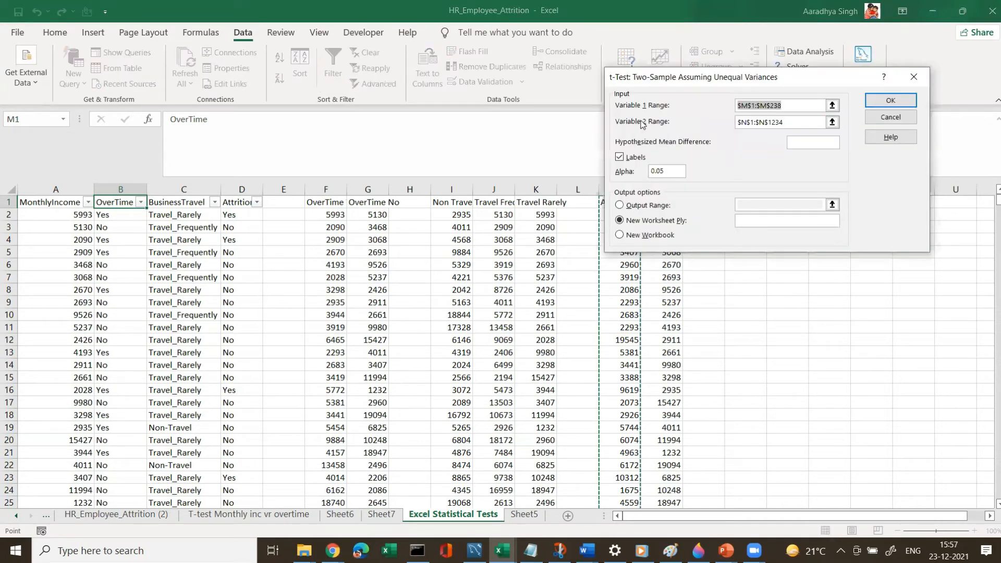
Set Variable 1 Range to the OverTime Yes column, $F$1:$F$417.
click(833, 106)
click(326, 202)
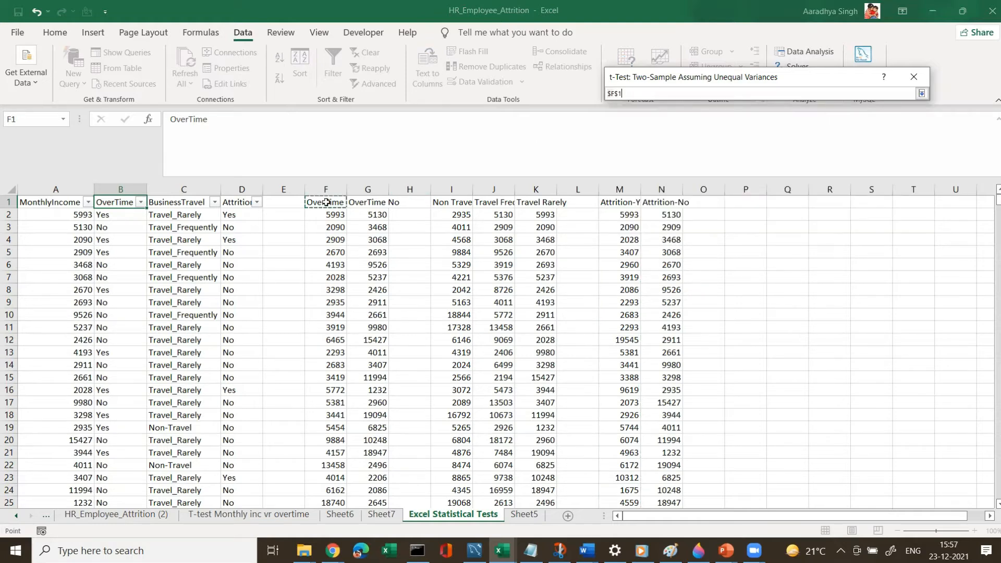
key(ctrl+shift+Down)
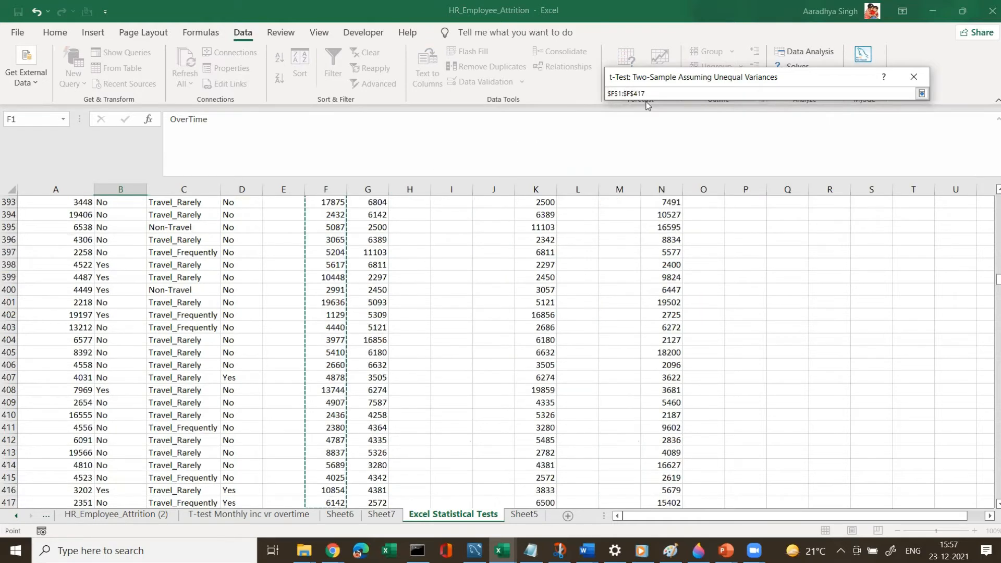
click(921, 94)
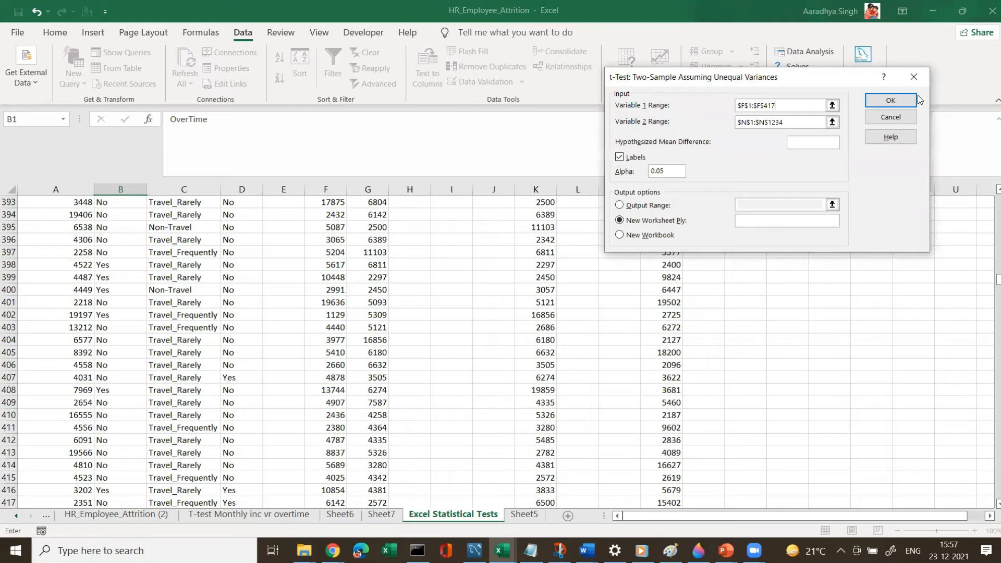
Set Variable 2 Range to the OverTime No column, $G$1:$G$417, and run the t-test into a new worksheet.
click(832, 122)
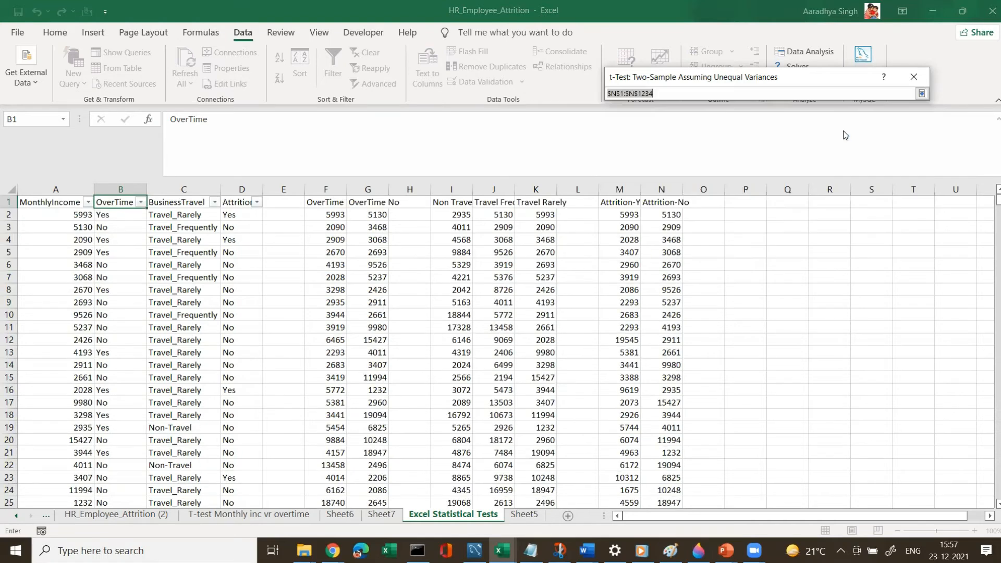
click(378, 203)
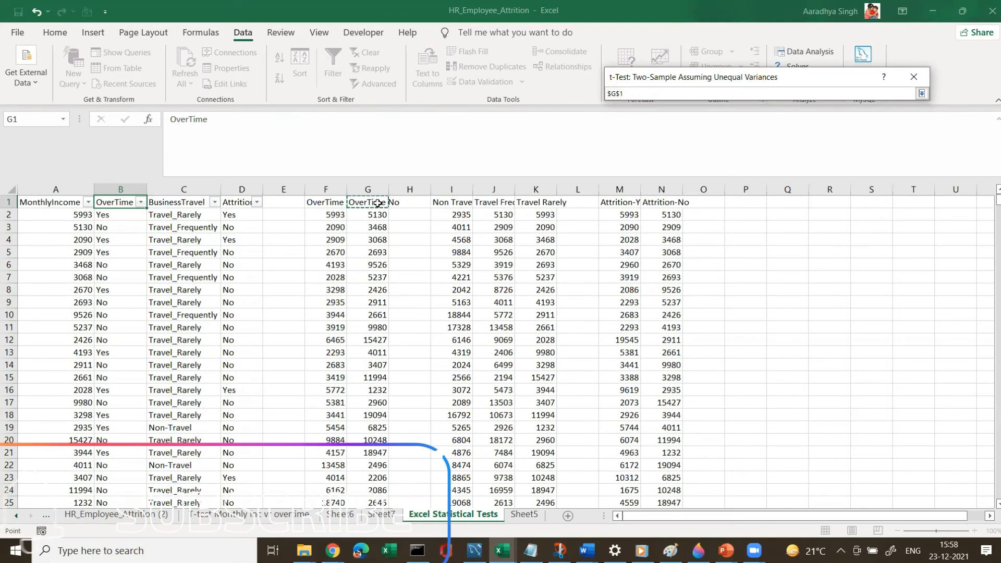
key(ctrl+shift+Down)
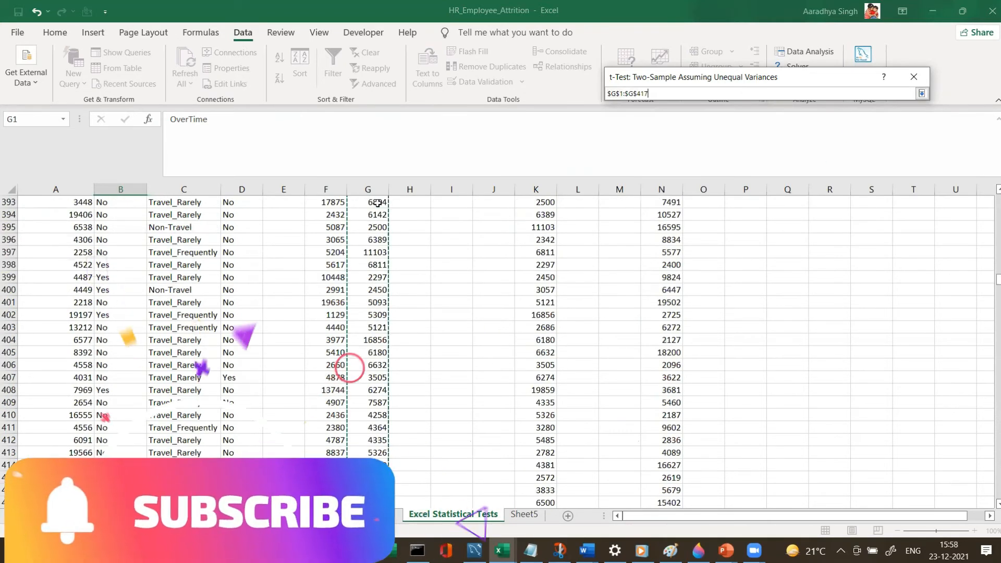
click(922, 94)
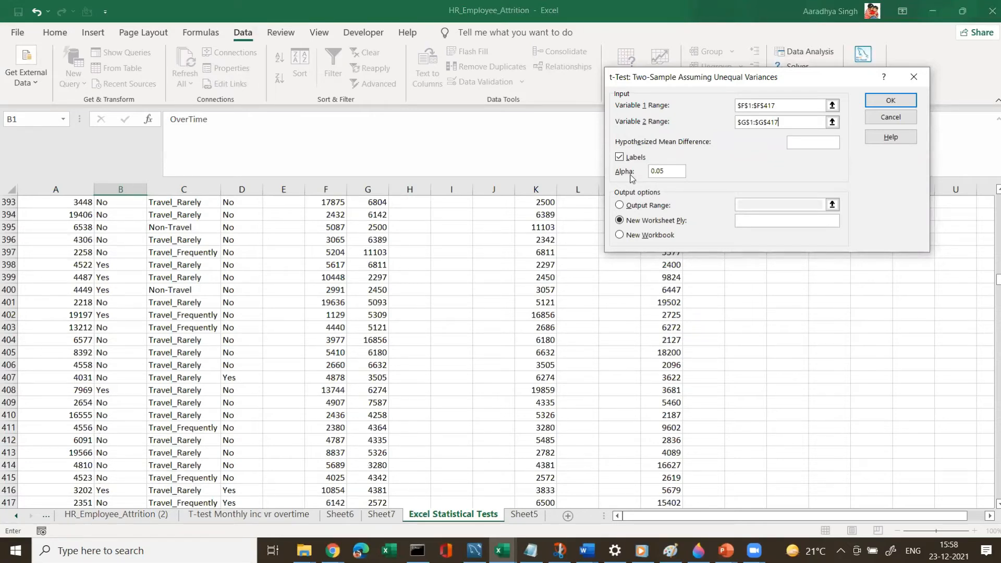
click(668, 170)
click(880, 100)
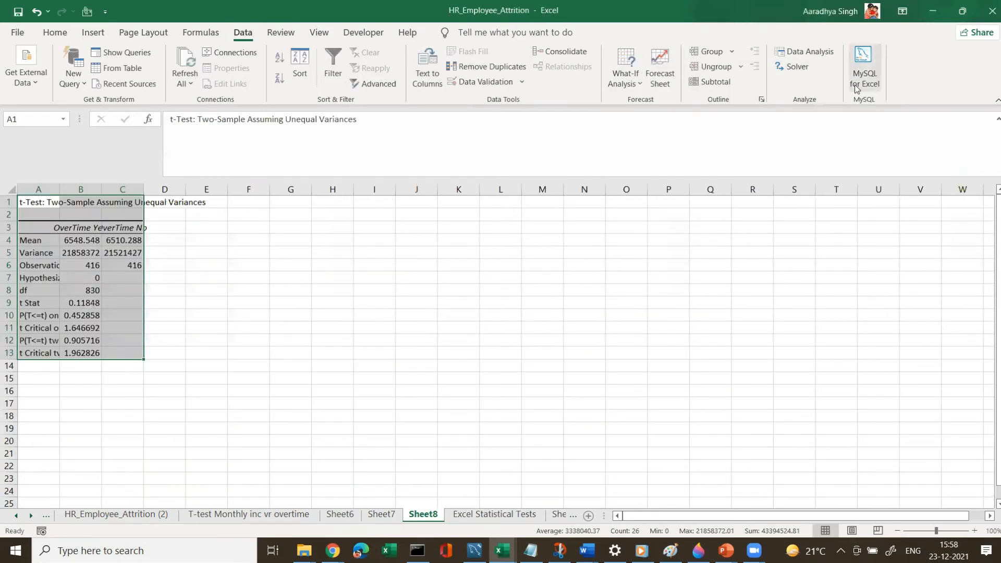
Autofit the widths of columns A, B and C in the t-test output sheet.
double_click(59, 189)
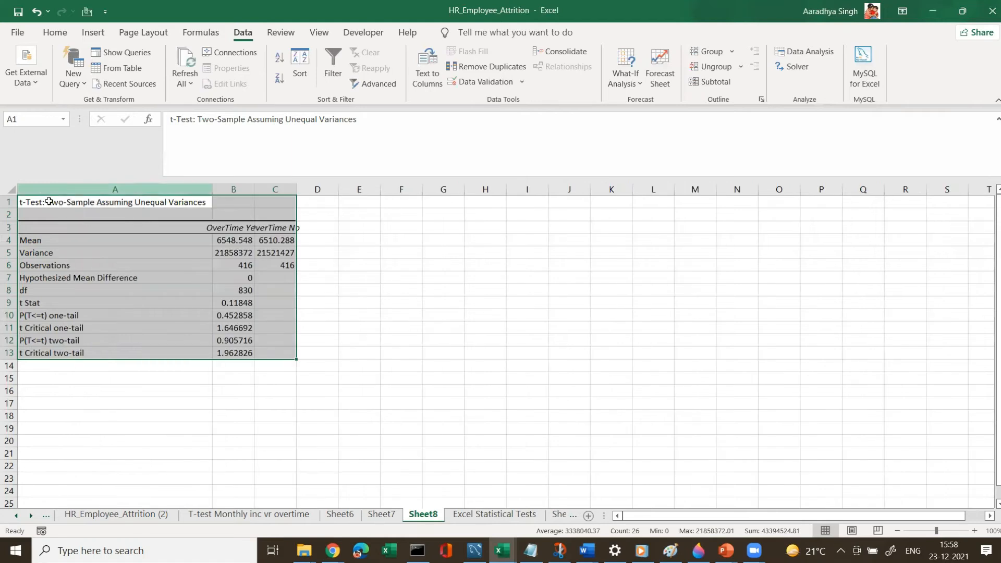
click(49, 202)
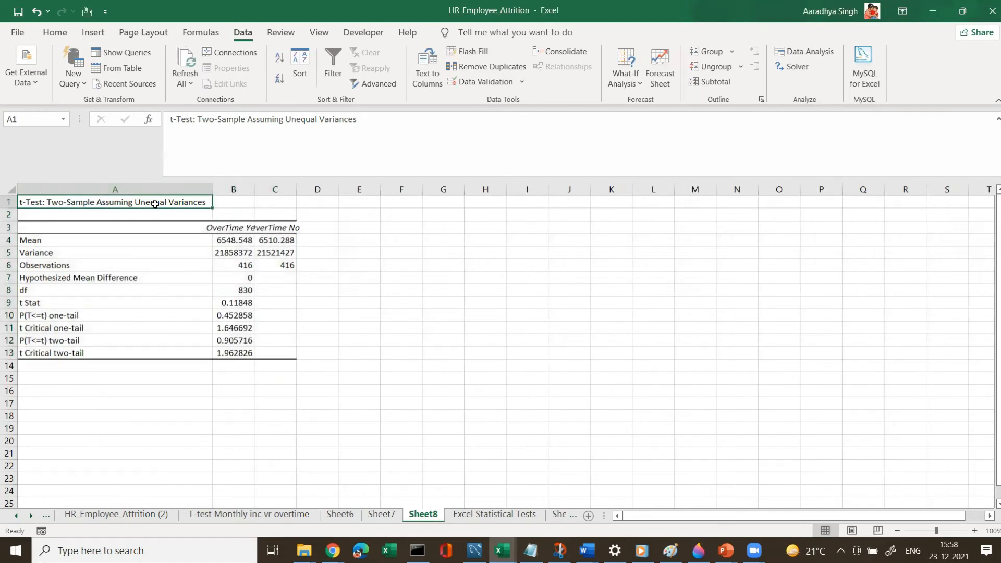
double_click(254, 189)
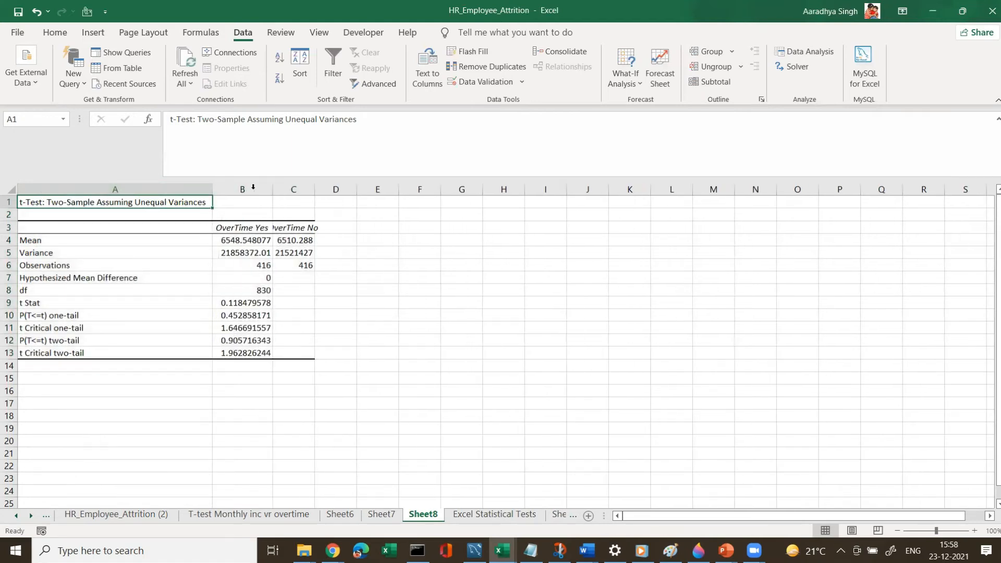
click(259, 227)
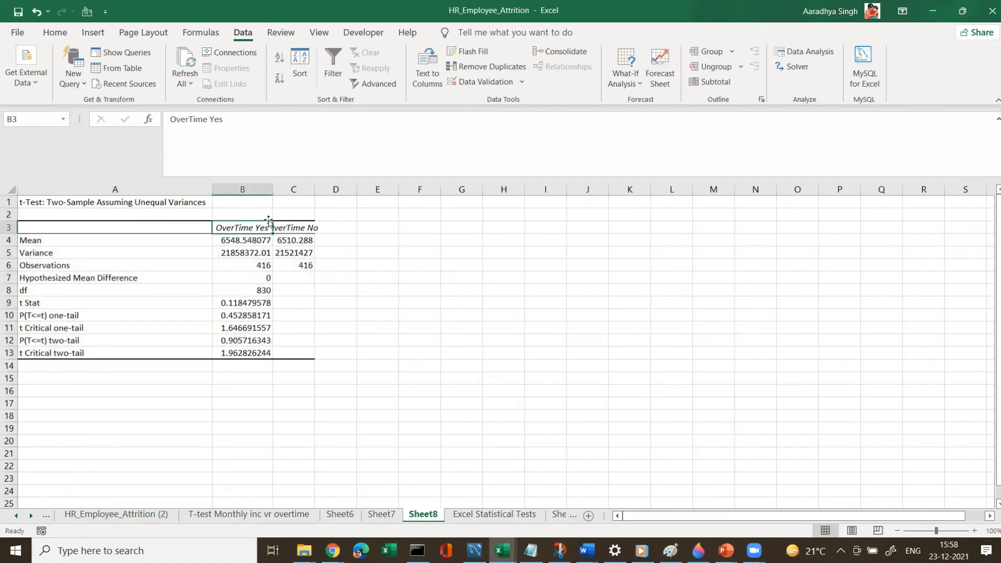
double_click(312, 189)
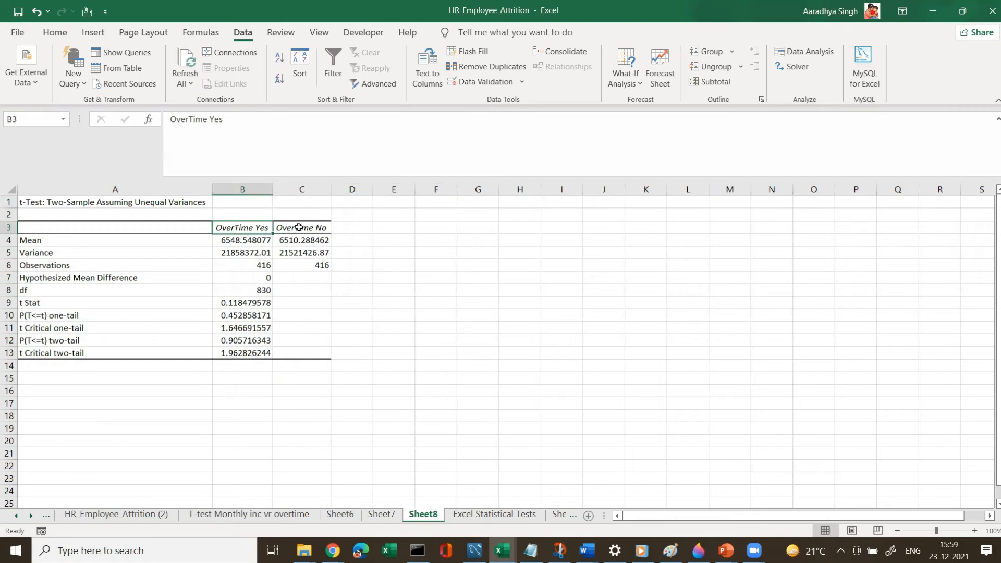
click(298, 228)
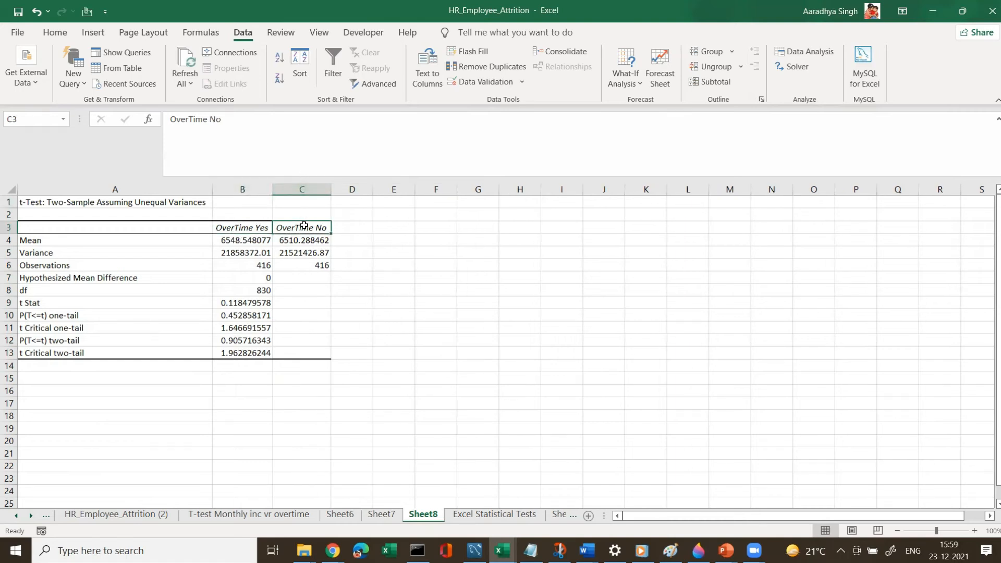
Examine the t-test output's means and observation counts for both groups, then switch to the hypothesis presentation.
click(115, 240)
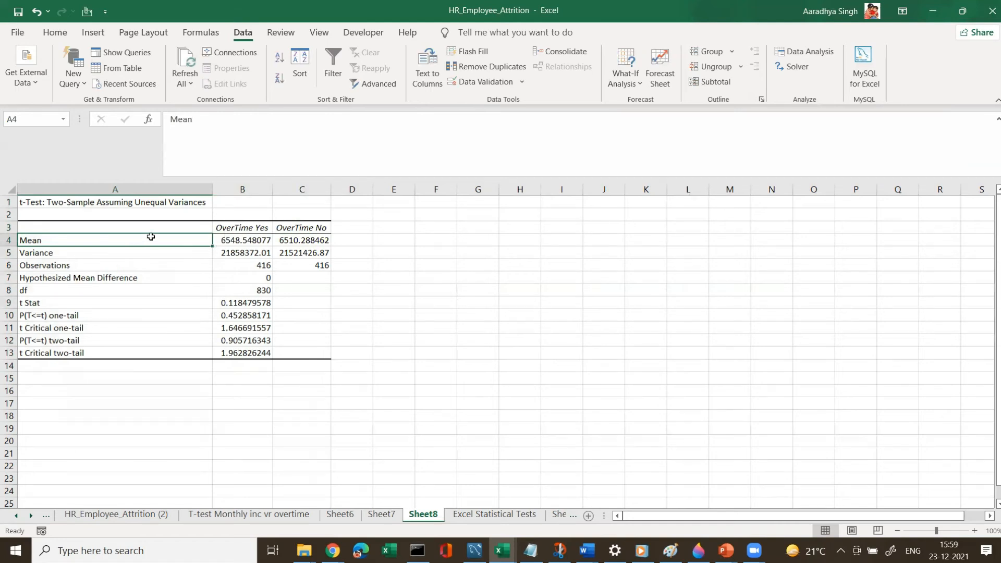
click(236, 244)
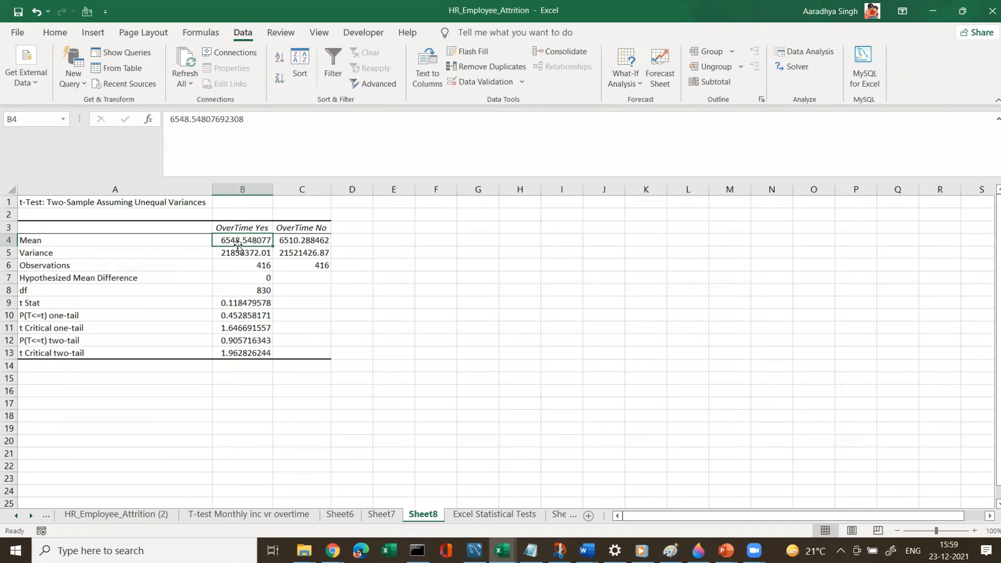
click(292, 241)
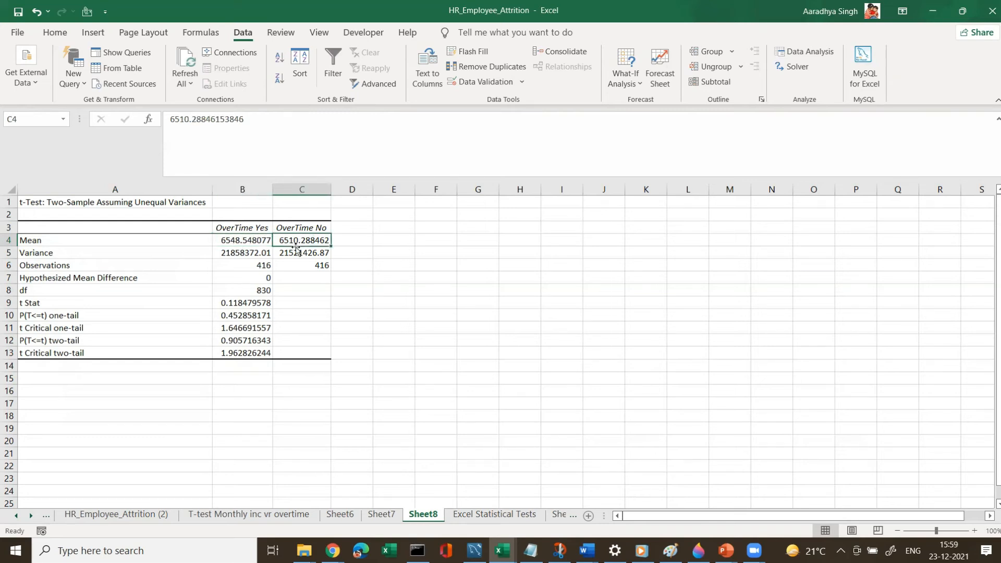
click(234, 241)
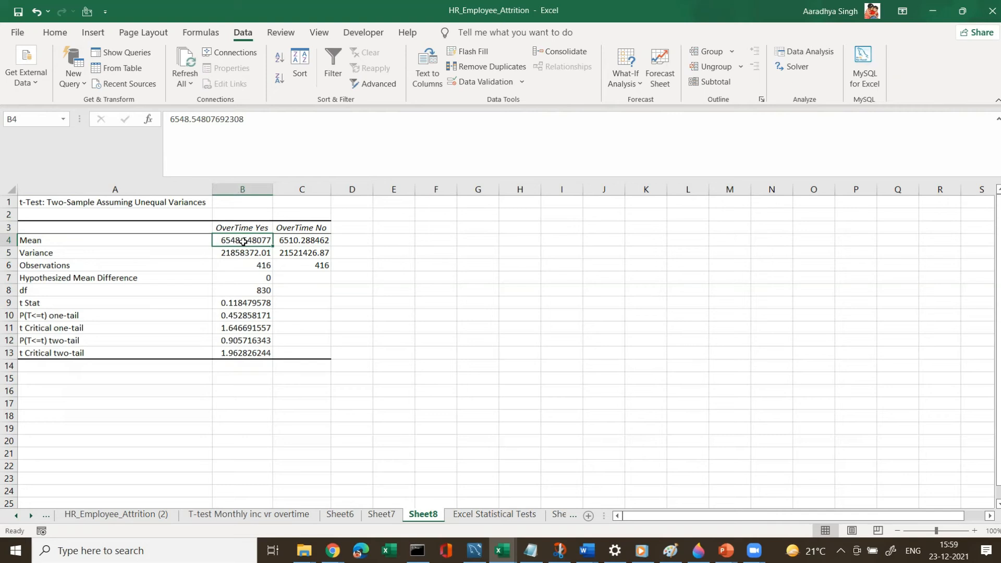
click(242, 262)
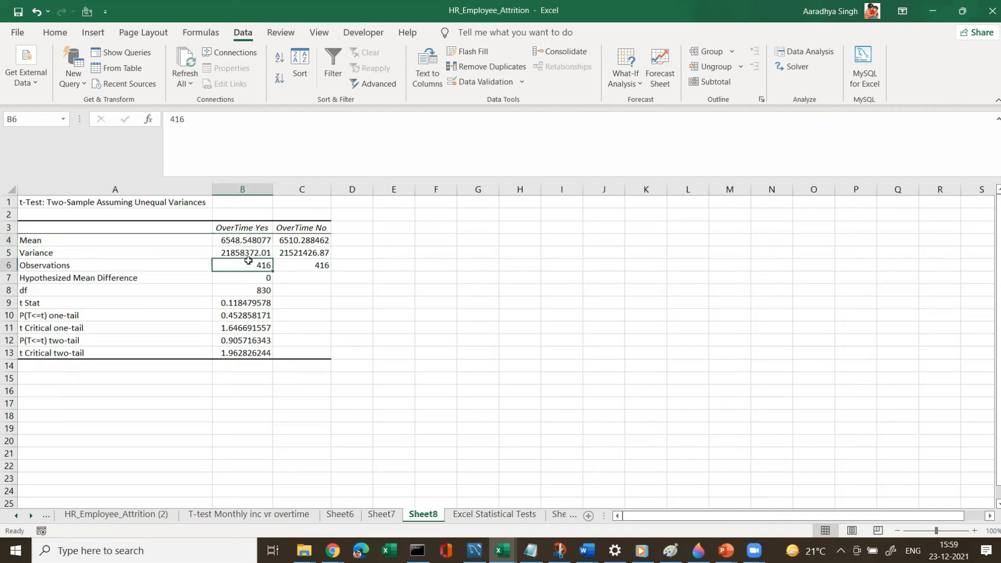
click(289, 265)
click(249, 261)
click(285, 263)
click(265, 263)
click(284, 265)
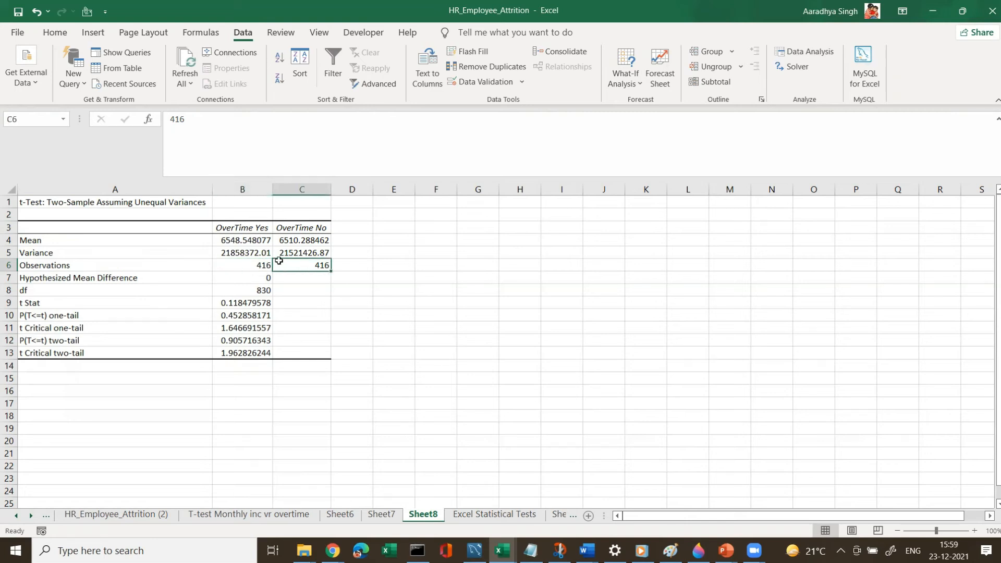
click(233, 241)
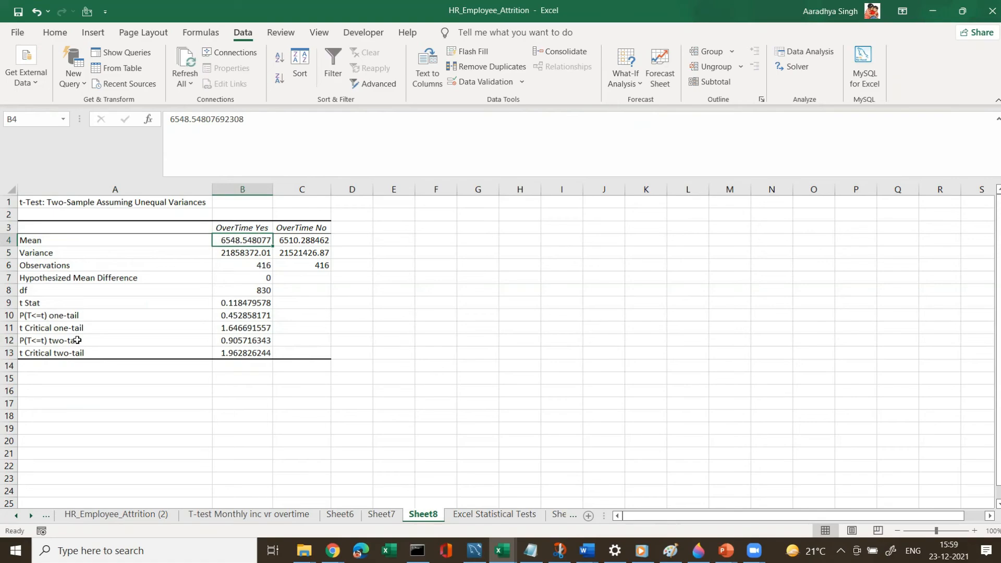
key(alt+Tab)
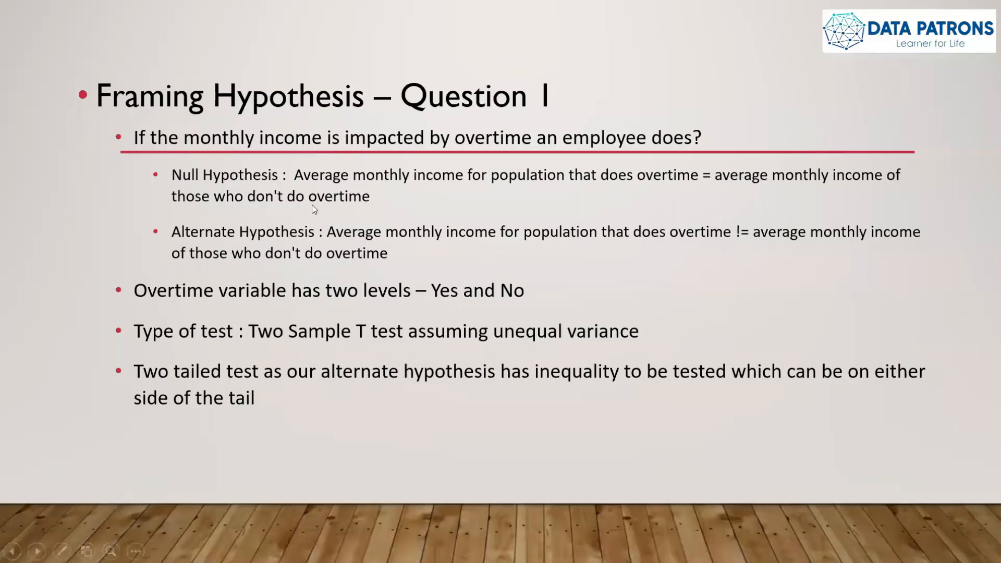